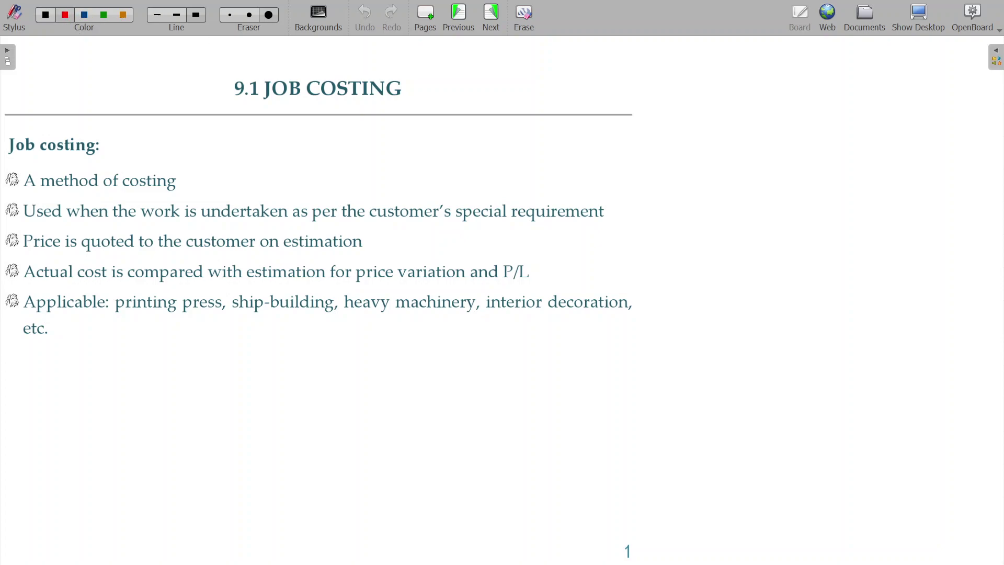
Step: Draw red ticks after 'Job costing:' and 'A method of costing', and underline 'work' and 'special requirement'
drag(102, 139, 130, 130)
drag(181, 174, 202, 167)
drag(130, 219, 178, 217)
drag(451, 222, 596, 224)
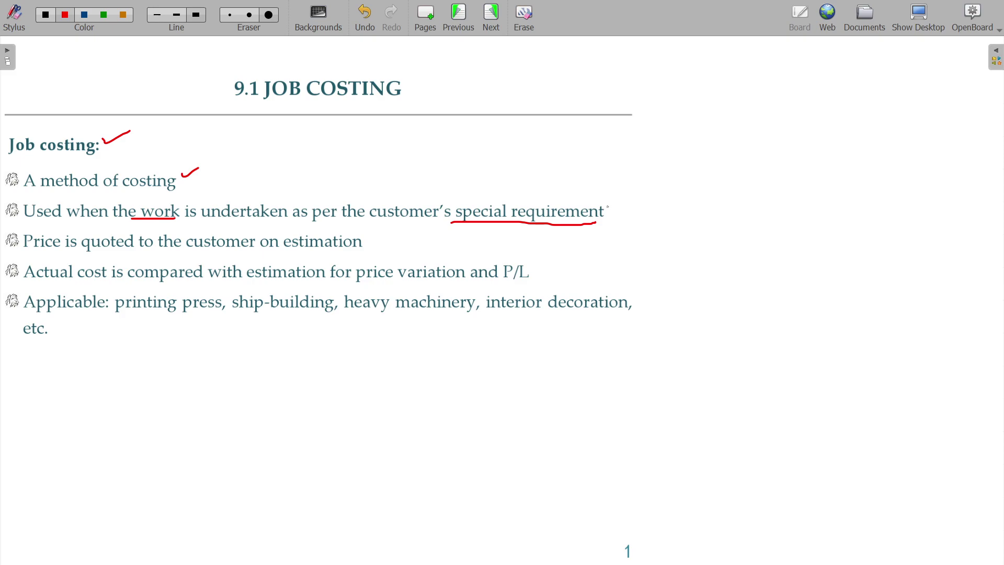
Step: Tick the second and third bullets, underlining 'Price', 'on estimation', 'actual cost' and 'P/L' in red
drag(607, 207, 626, 202)
drag(32, 250, 59, 252)
drag(364, 241, 383, 237)
drag(274, 253, 299, 254)
drag(56, 281, 101, 280)
drag(519, 286, 508, 286)
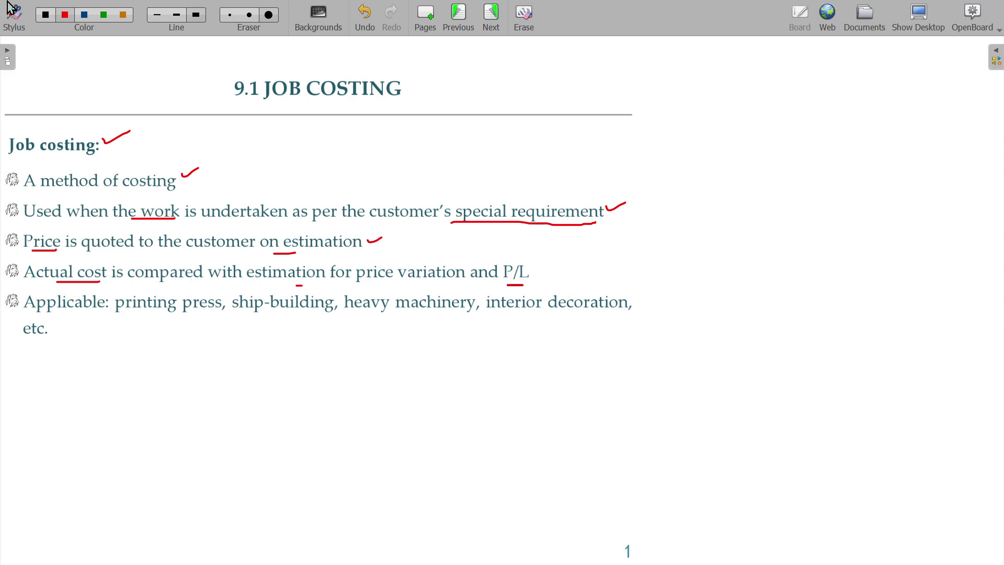
Step: Underline 'Applicable', printing press, ship-building, heavy machinery and decoration in the fifth bullet in red
drag(23, 318, 300, 320)
drag(382, 320, 450, 315)
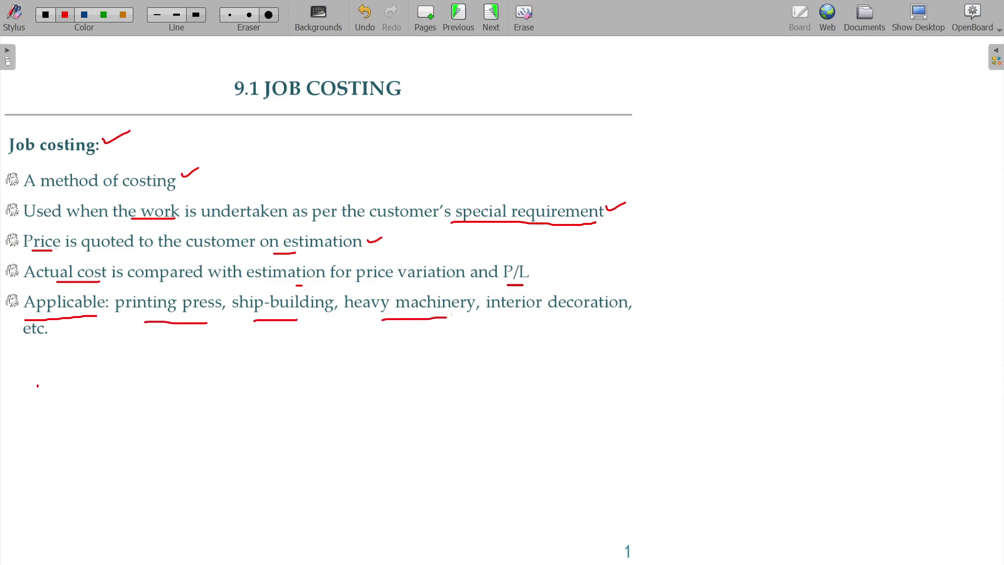
drag(551, 321, 602, 320)
drag(472, 445, 486, 444)
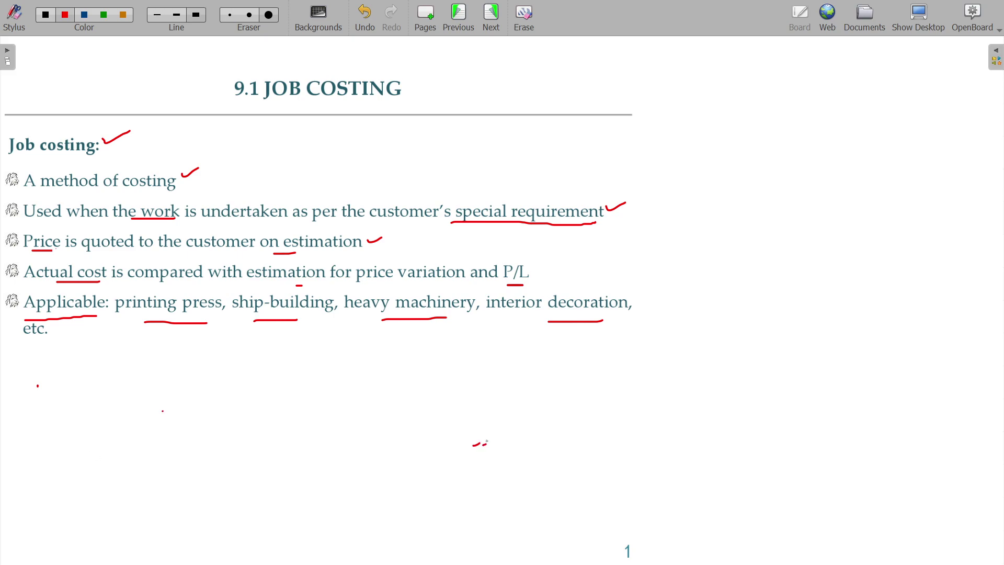